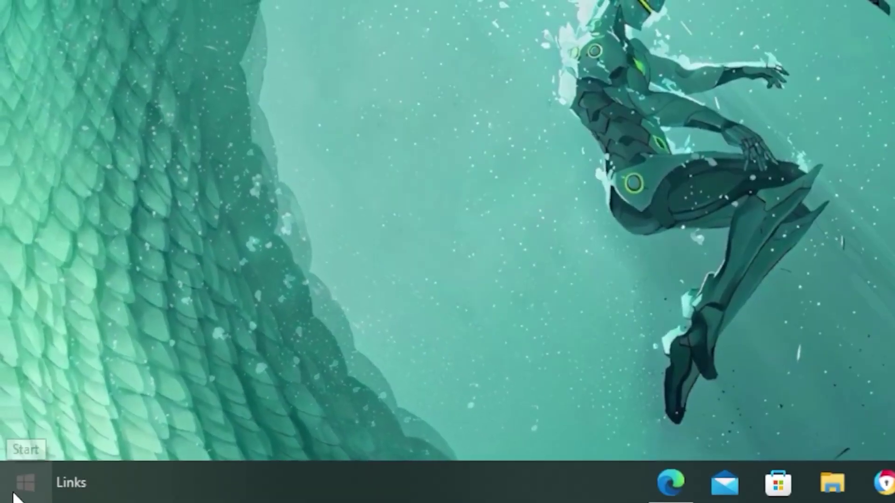
Step: Search for 'cont' and open Control Panel with items viewed by category
left_click(13, 497)
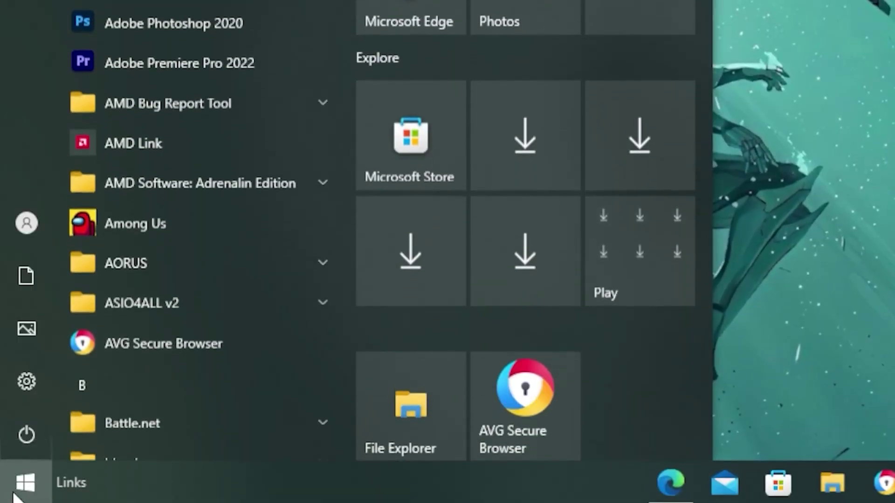
type("cont")
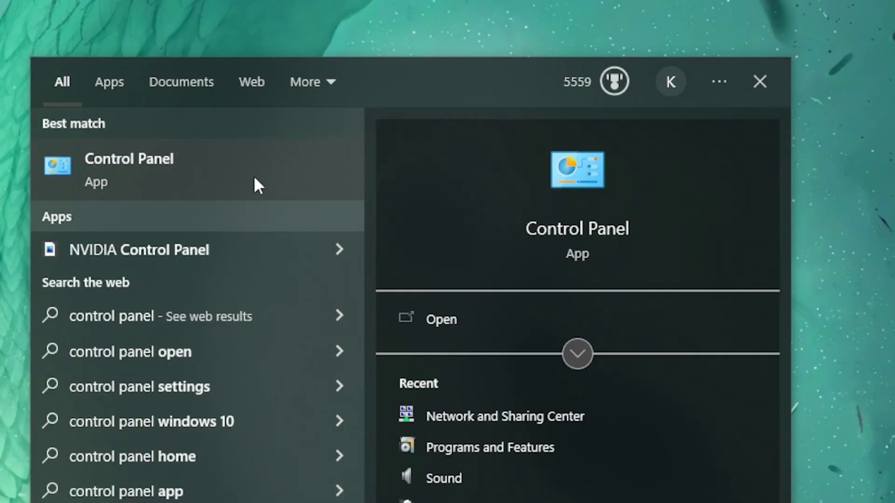
left_click(238, 184)
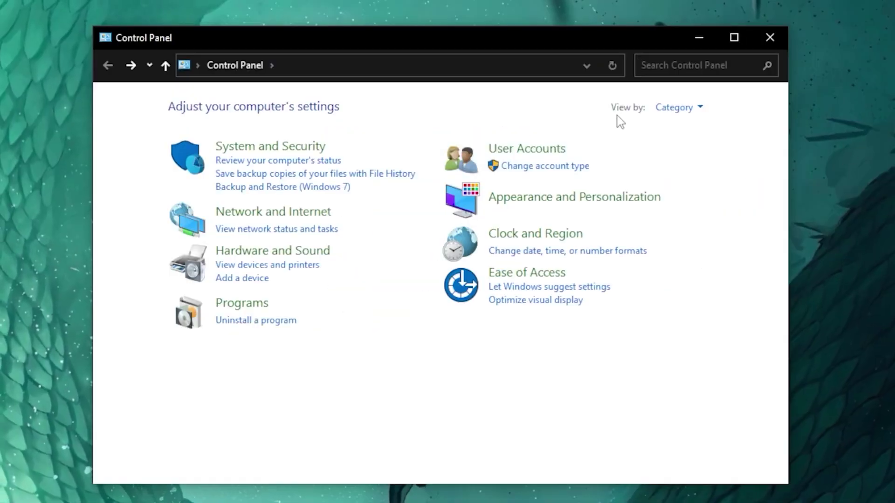
left_click(687, 108)
left_click(689, 127)
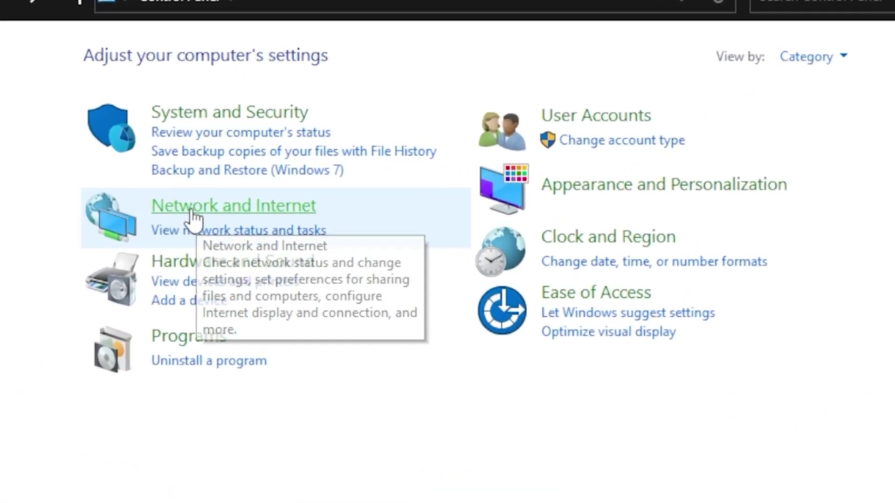
Step: Go through Network and Sharing Center to the adapter list and select Ethernet
left_click(289, 200)
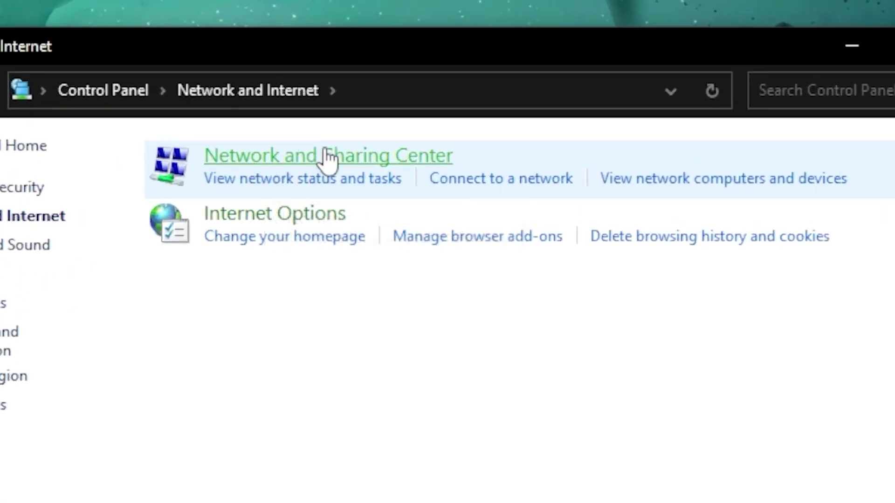
left_click(329, 158)
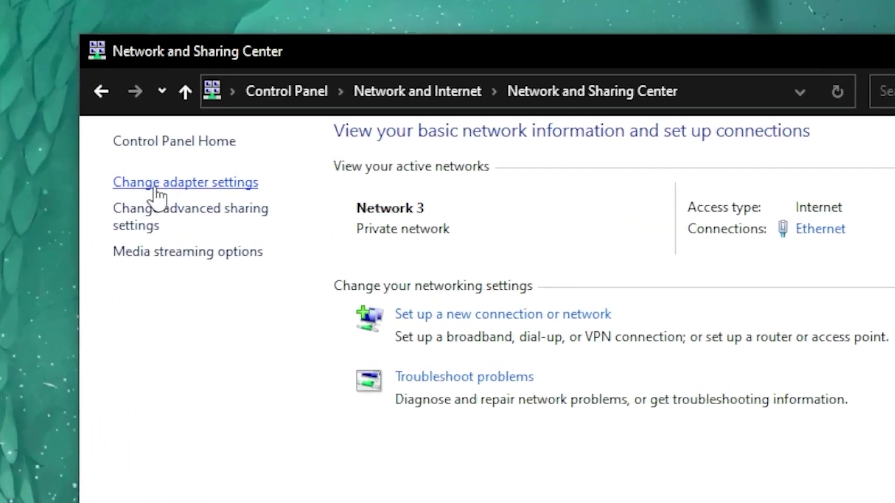
left_click(147, 202)
left_click(162, 256)
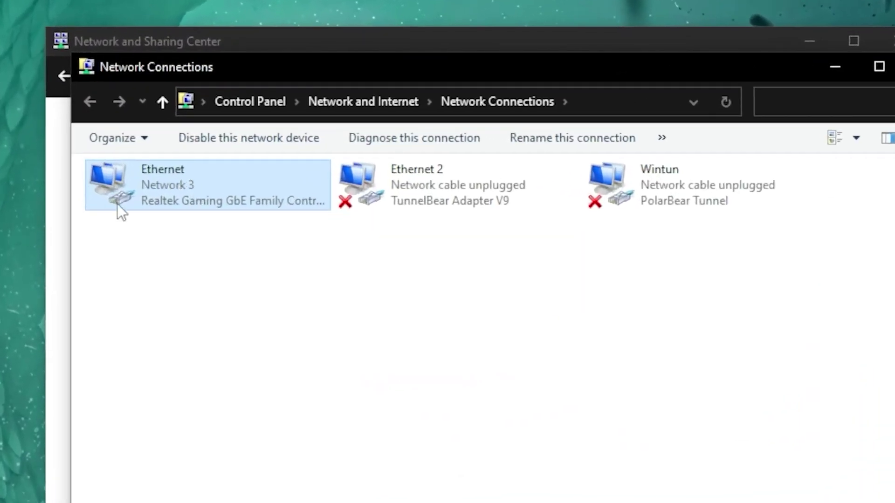
Step: In the Ethernet adapter's properties, stop Windows turning the adapter off to save power
right_click(190, 191)
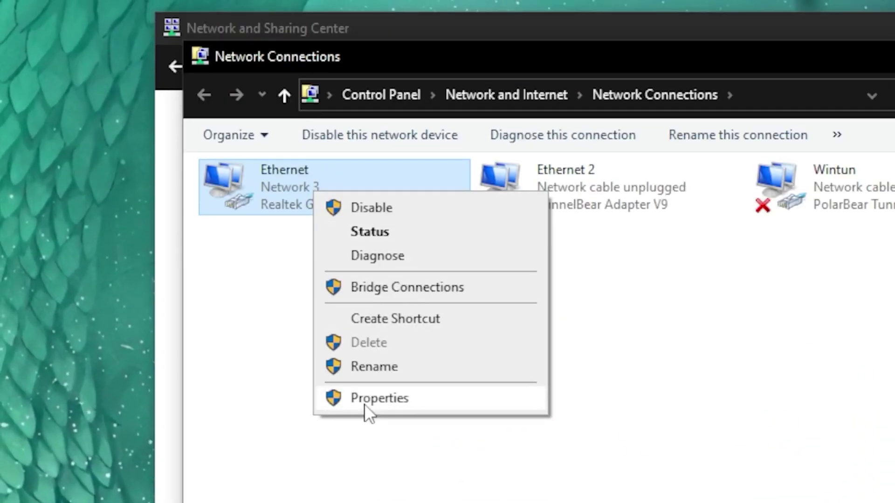
left_click(236, 381)
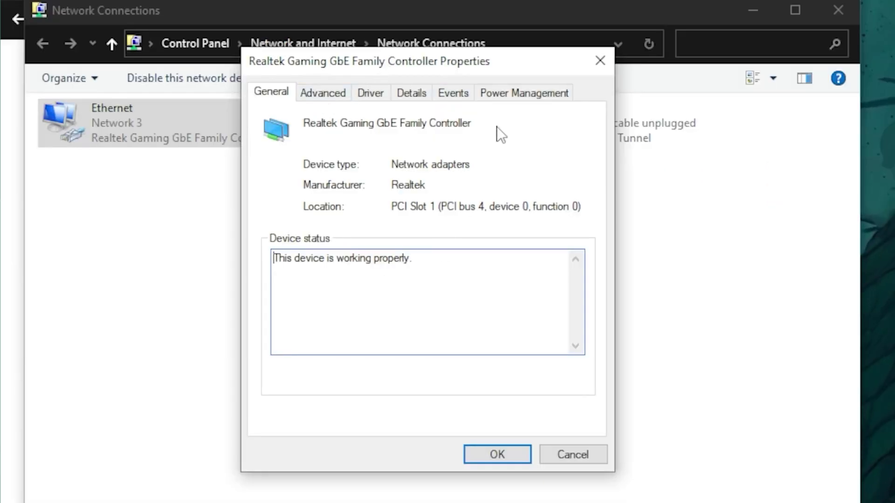
left_click(520, 94)
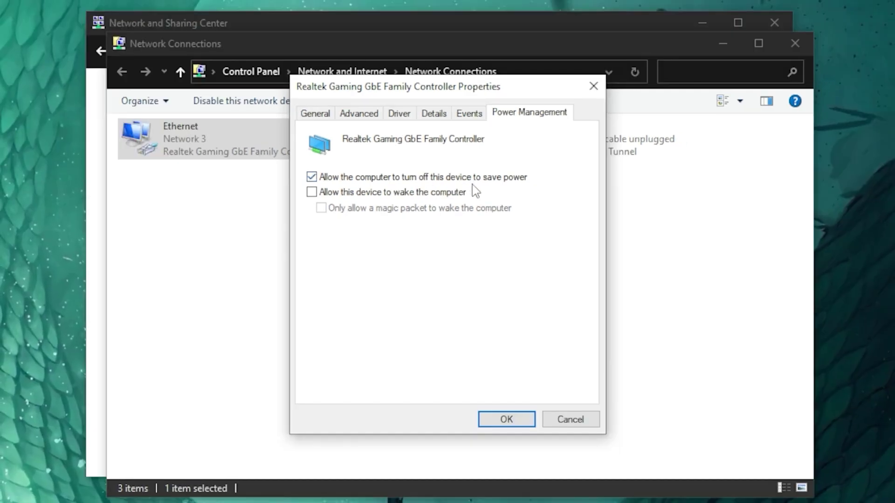
left_click(312, 178)
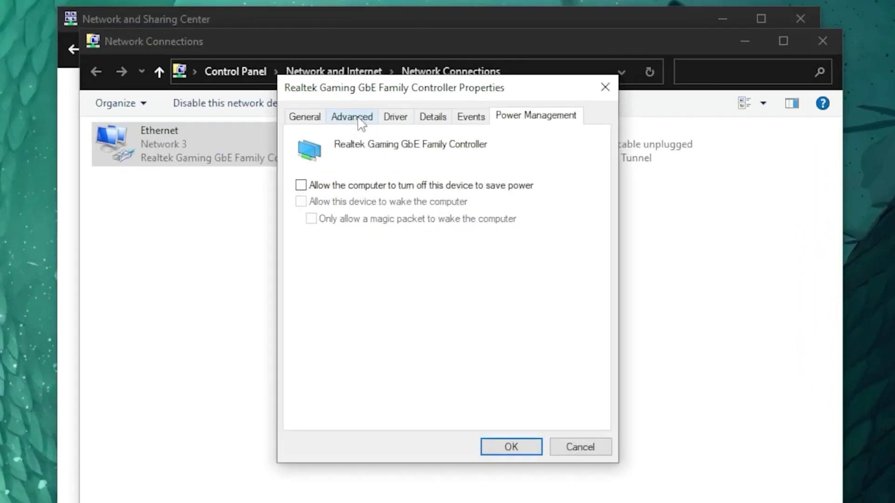
Step: Set Energy-Efficient Ethernet to Disabled under Advanced and apply the adapter changes
left_click(364, 114)
left_click(287, 280)
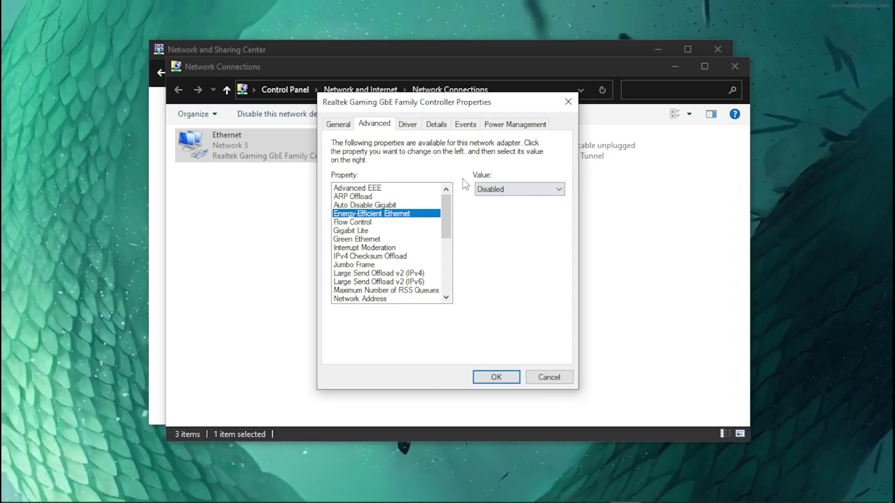
left_click(506, 200)
left_click(502, 198)
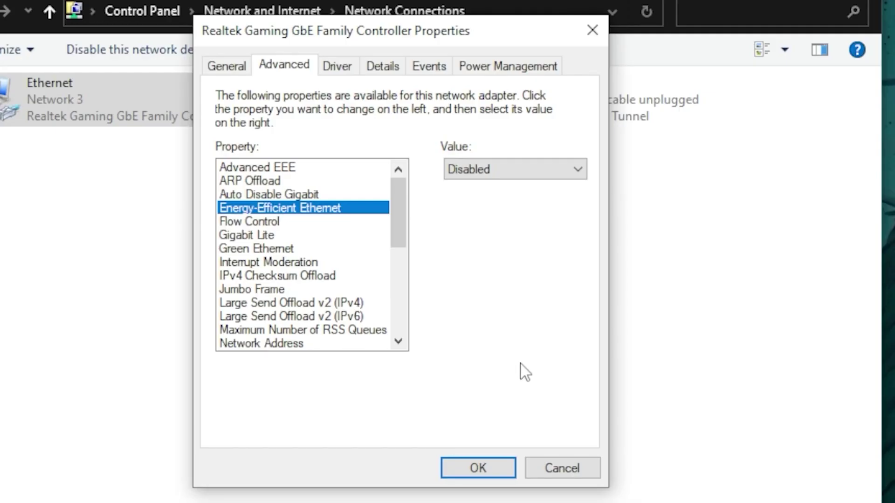
left_click(488, 431)
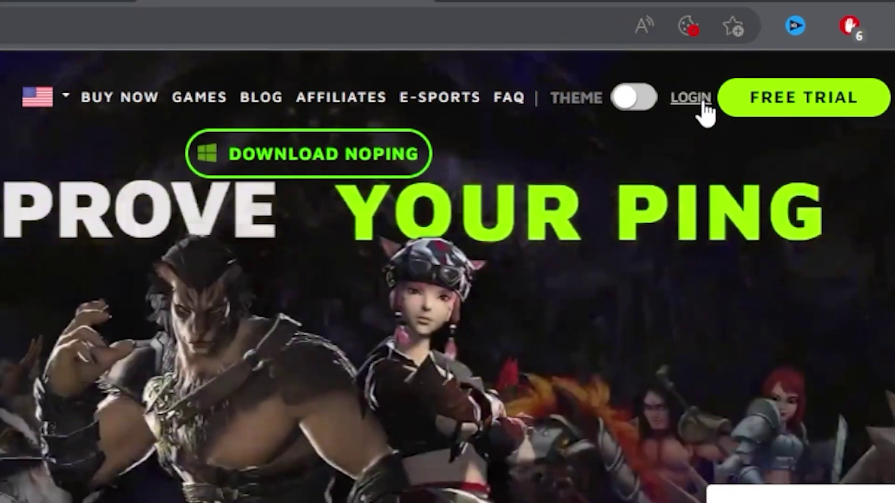
Step: Go from NoPing's LOGIN page to the SIGN UP free-trial page, then return to the previous page
left_click(639, 74)
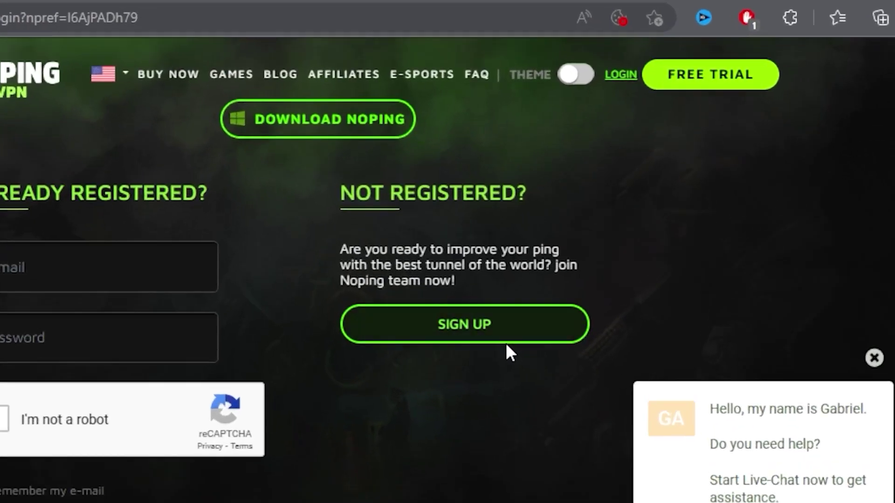
left_click(564, 248)
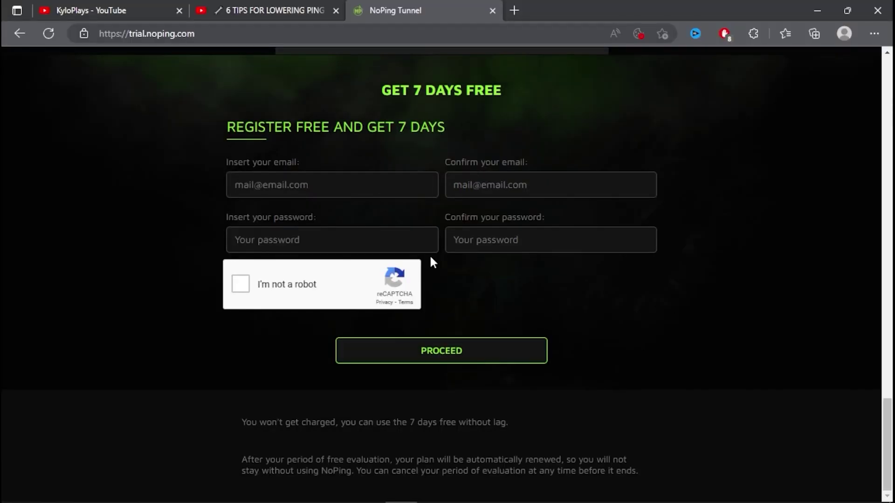
scroll(431, 261, "up", 10)
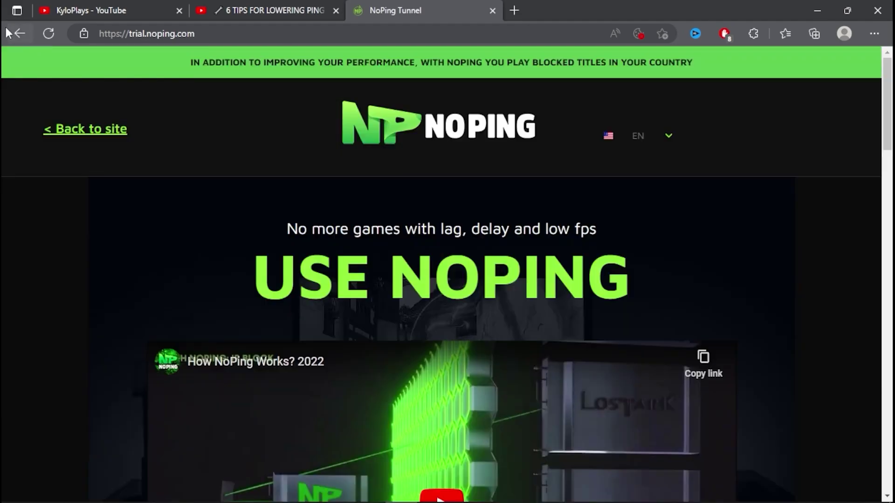
left_click(19, 33)
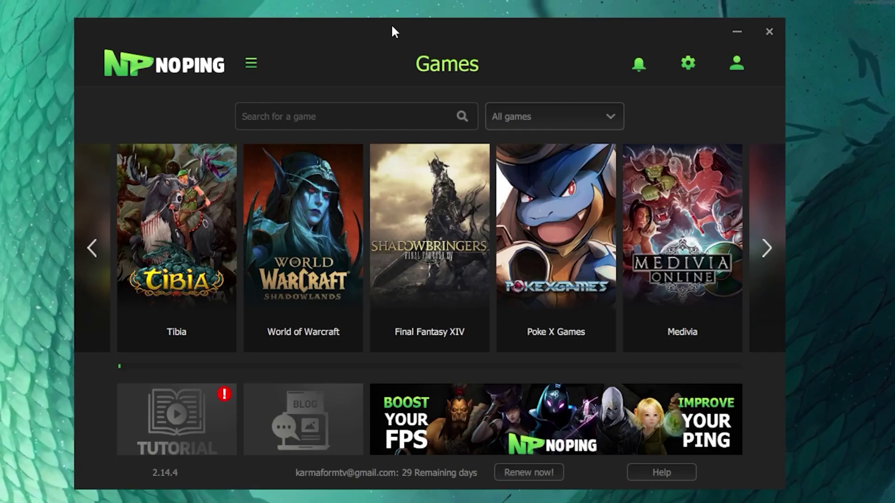
Step: Search 'valorant' in NoPing, pick the Singapore 03 server and optimize the game
left_click(351, 112)
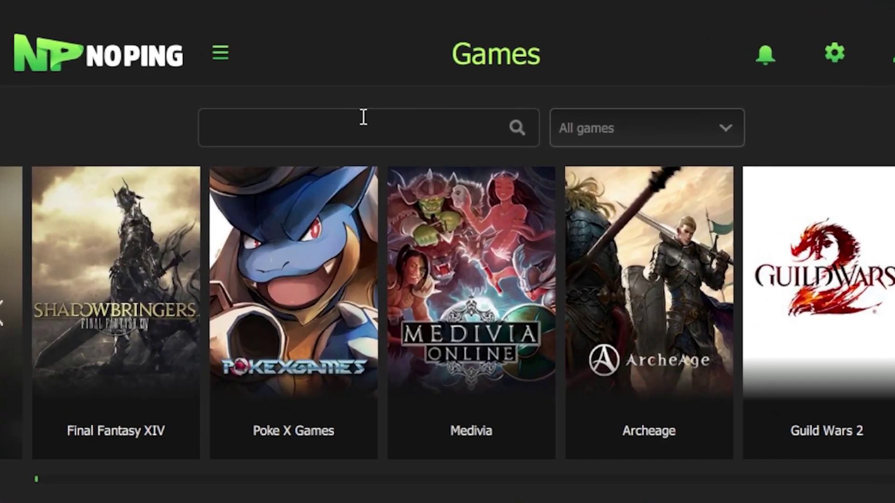
type("valorant")
mouse_move(205, 246)
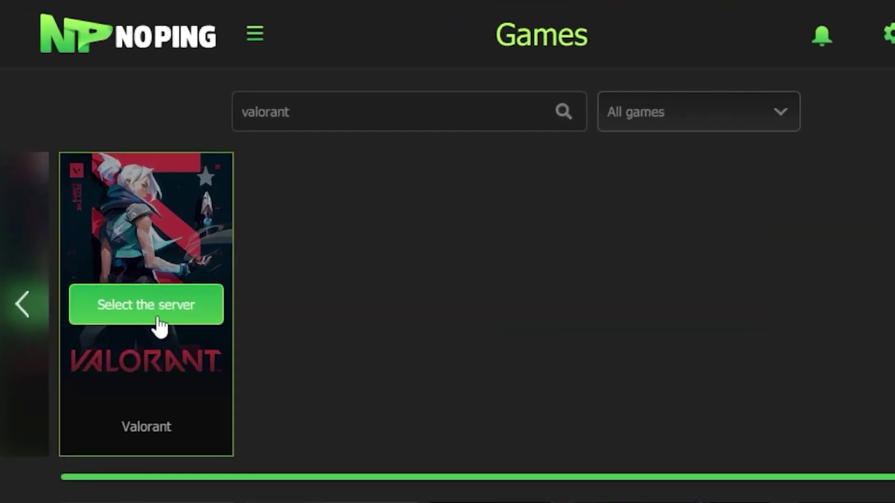
left_click(157, 320)
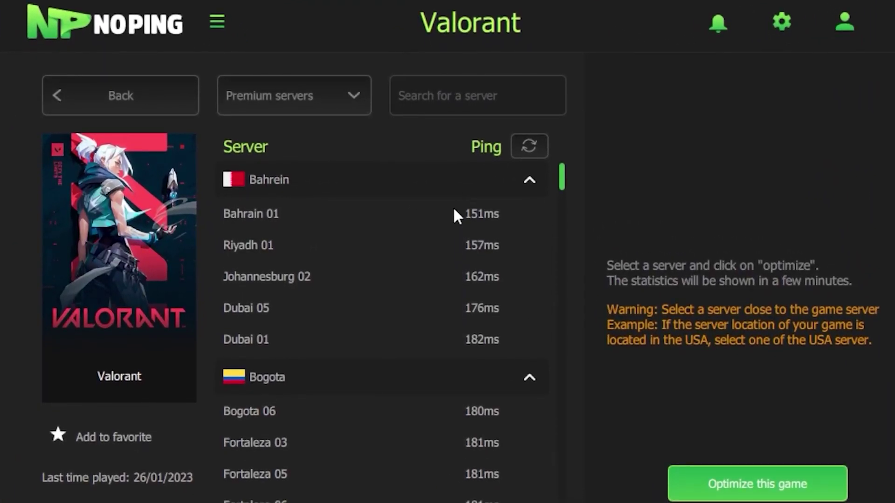
scroll(419, 261, "down", 10)
left_click(372, 330)
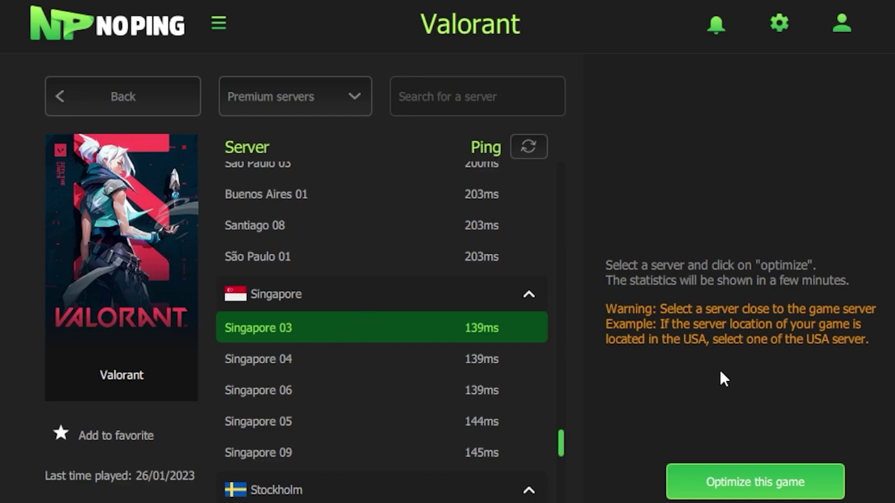
left_click(710, 434)
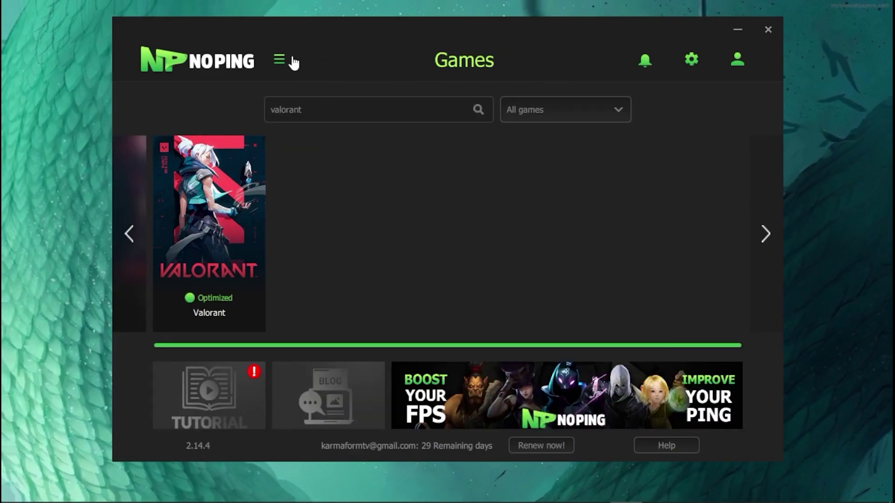
Step: Open NoPing's Settings page from the side navigation menu
left_click(279, 62)
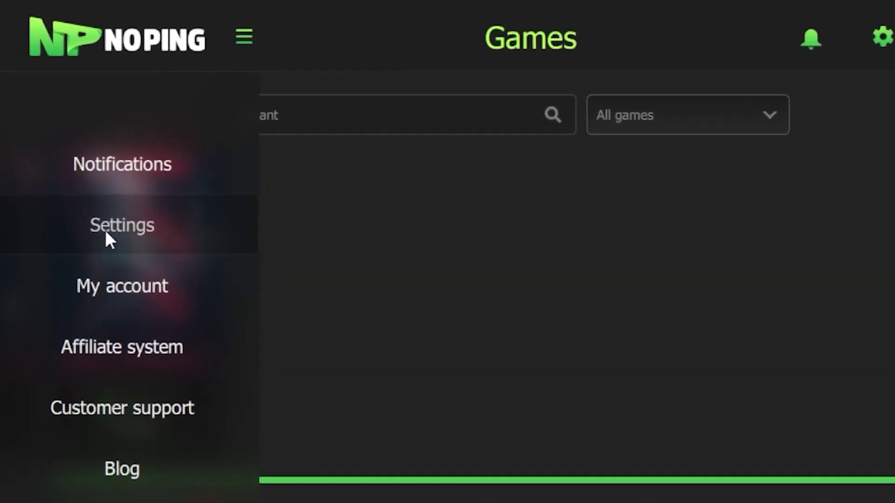
left_click(193, 189)
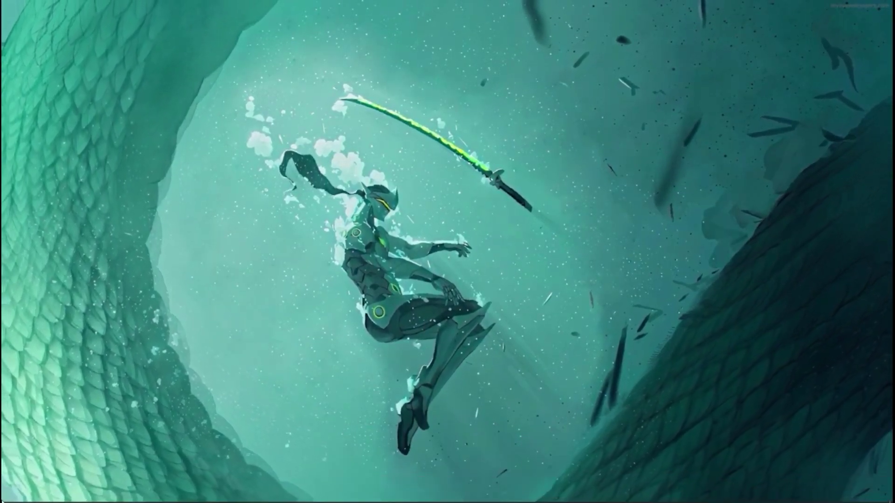
Step: Run ipconfig in an administrator Command Prompt
key("super")
type("cmd")
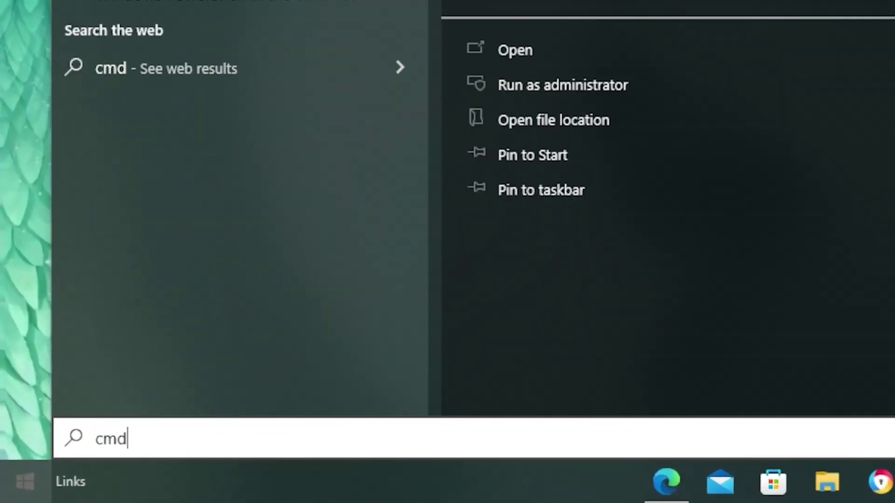
key("ctrl+shift+Return")
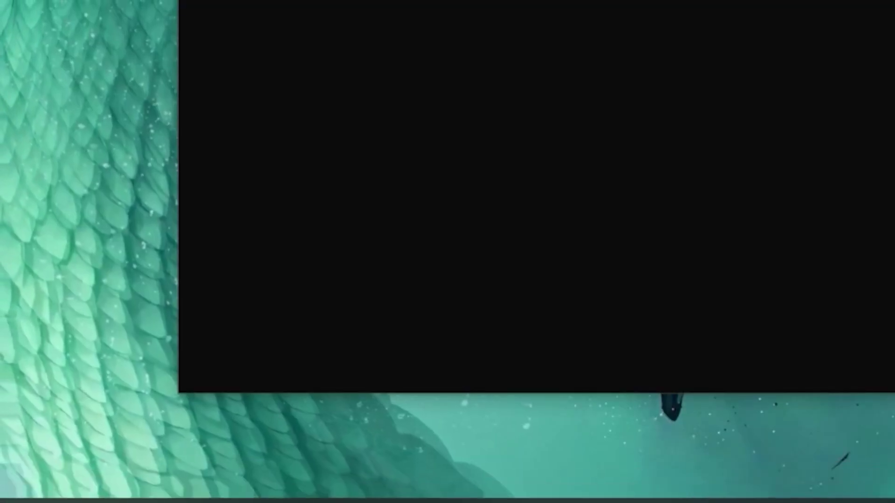
type("ipconfig")
key("Return")
Step: Highlight the default gateway address 192.168.18.1 in the output, then clear the selection
left_click(287, 242)
mouse_move(376, 245)
left_mouse_down()
mouse_move(332, 251)
mouse_move(371, 243)
left_mouse_up()
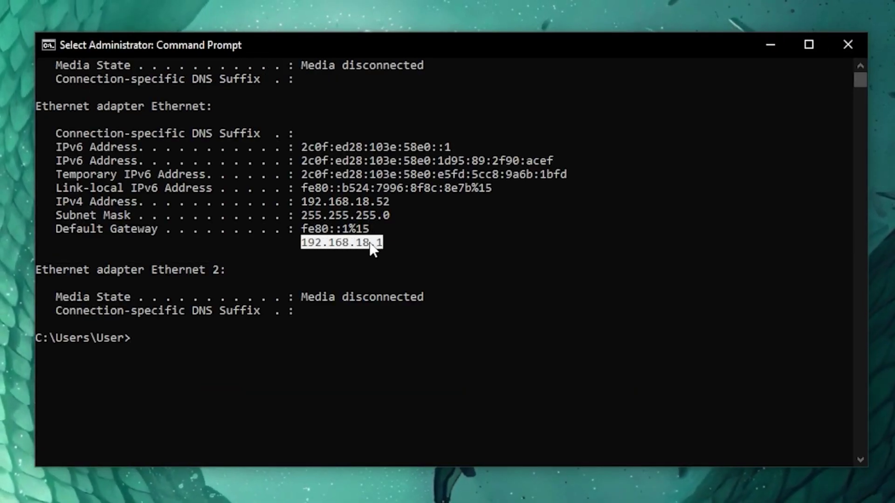
left_click(387, 260)
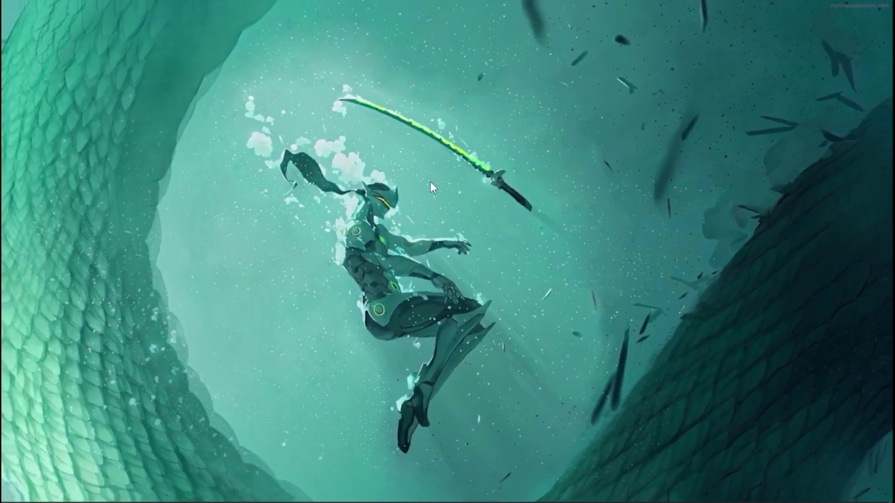
Step: Launch Registry Editor with regedit from the Run box
key("super+r")
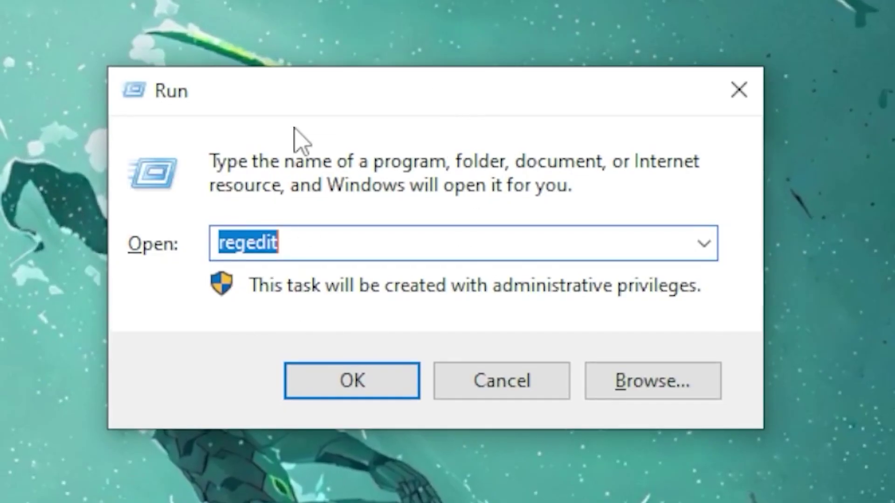
left_click(405, 245)
left_click_drag(367, 237, 198, 256)
left_click(319, 240)
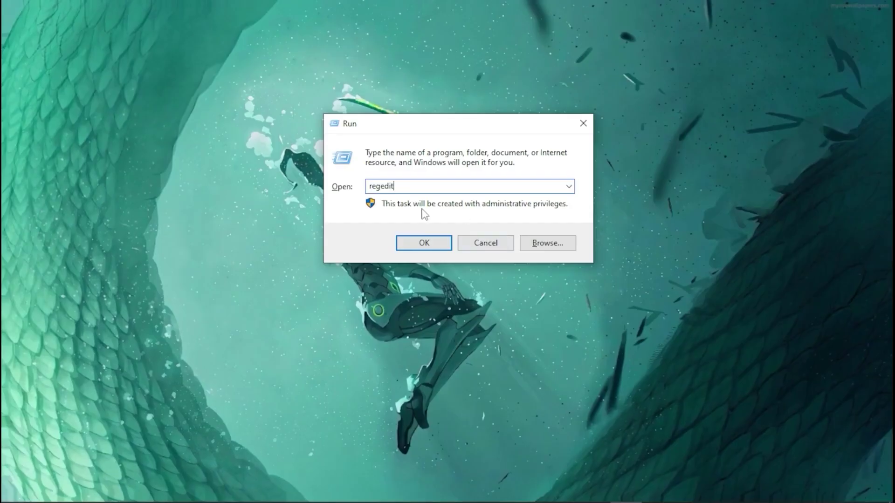
left_click(433, 244)
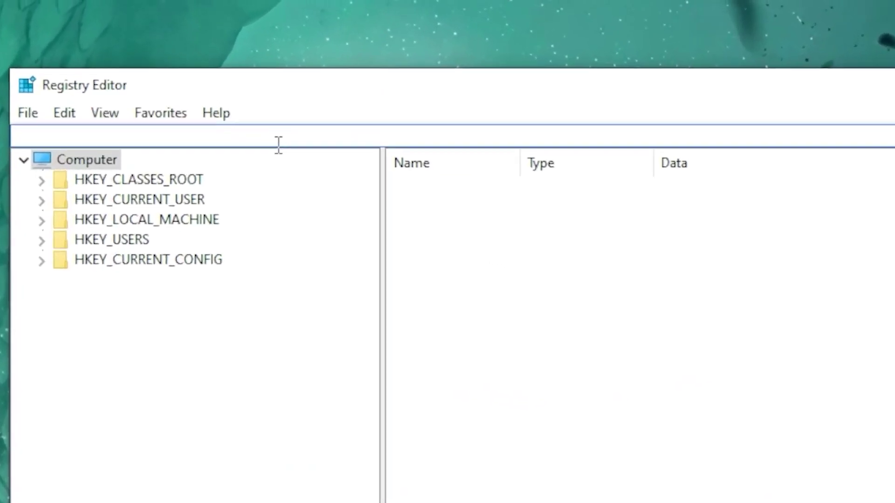
Step: Paste the HKLM Tcpip Parameters Interfaces path into the address bar and go there
type("HKEY_LOCAL_MACHINE\\SYSTEM\\CurrentControlSet\\Services\\Tcpip\\Parameters\\Interfaces")
left_click_drag(588, 145, 47, 143)
right_click(429, 85)
left_click(418, 90)
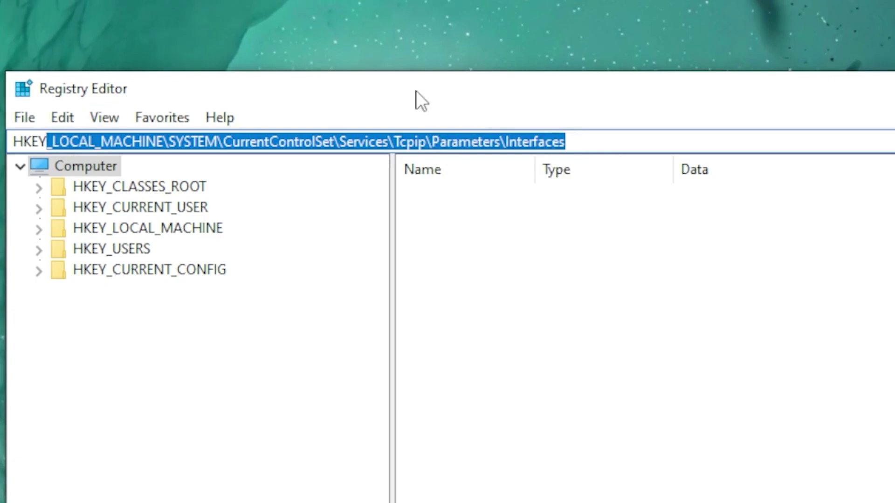
left_click(583, 140)
key("Return")
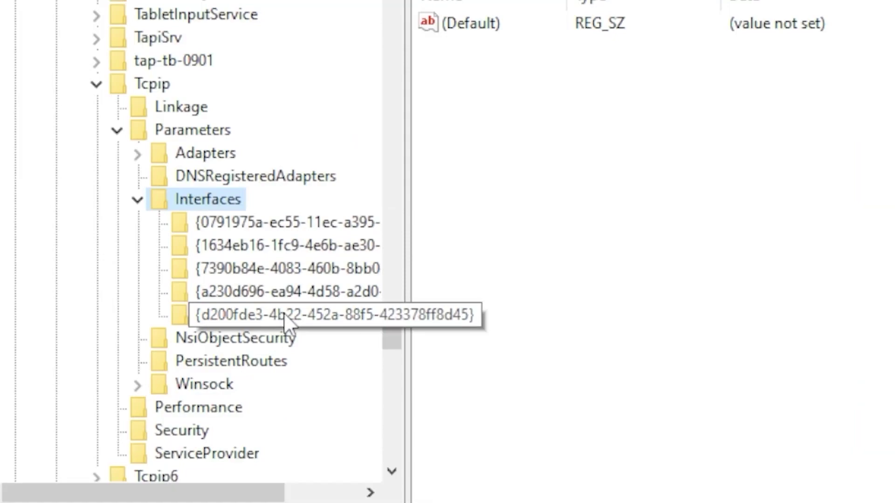
Step: Check each interface GUID and settle on {d200fde3-…}, whose DhcpIPAddress is 192.168.18.52
left_click(283, 314)
left_click(288, 229)
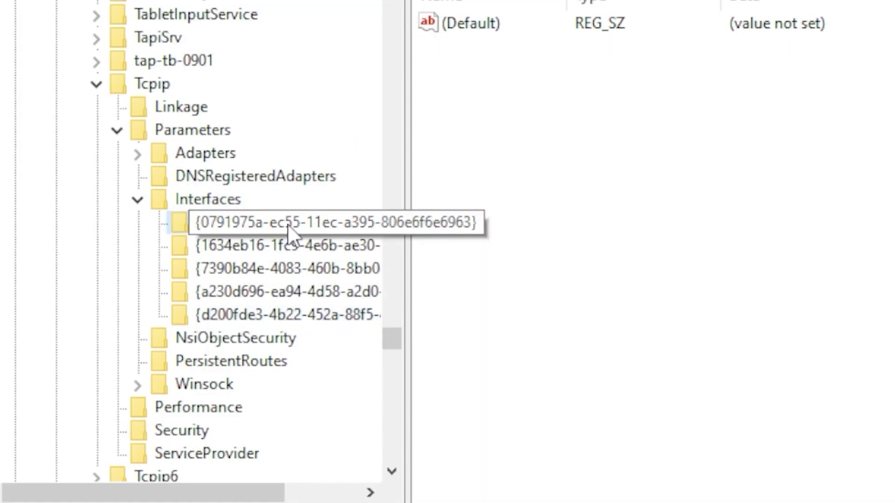
left_click(289, 239)
left_click(292, 267)
left_click(298, 293)
left_click(298, 315)
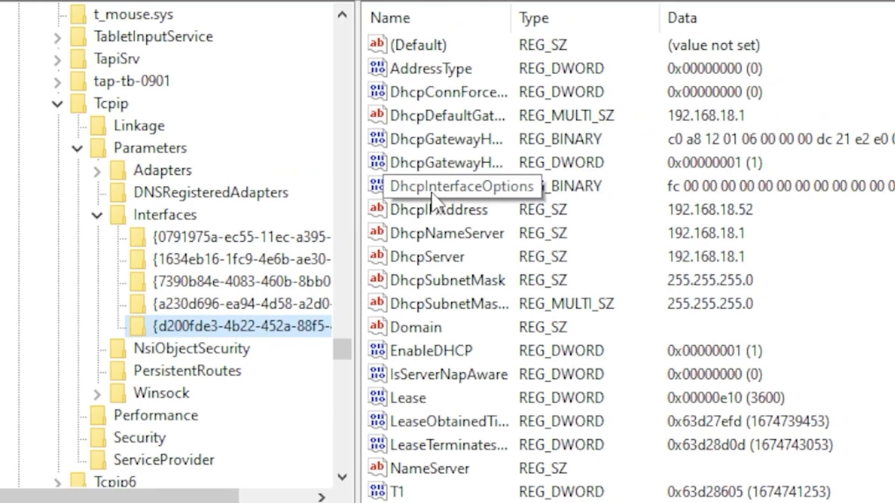
left_click(439, 210)
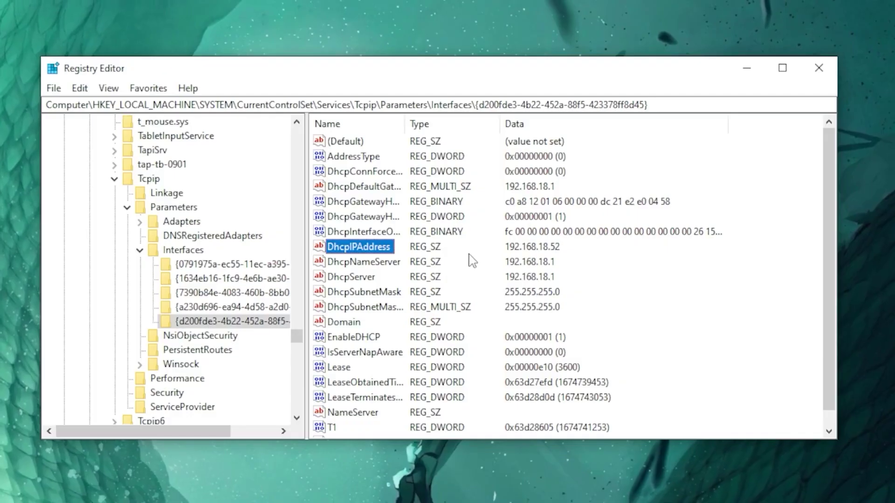
scroll(616, 223, "down", 1)
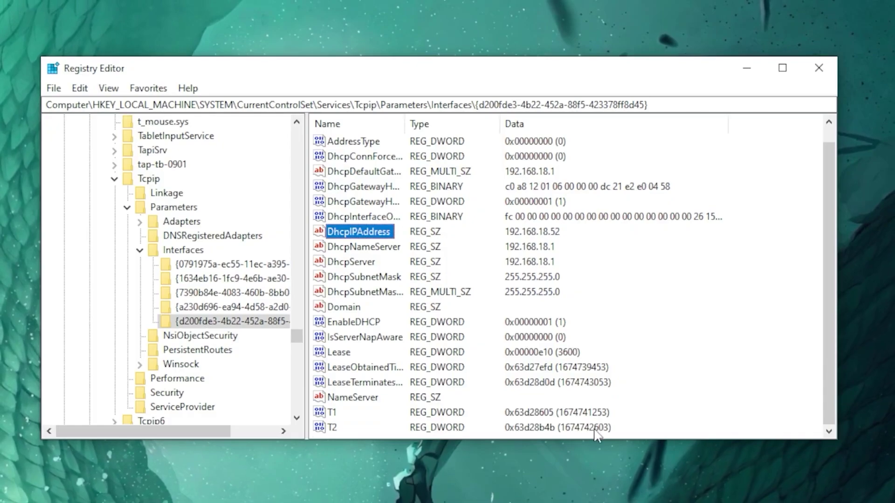
Step: Add a new DWORD (32-bit) value named TCPNoDelay
right_click(654, 431)
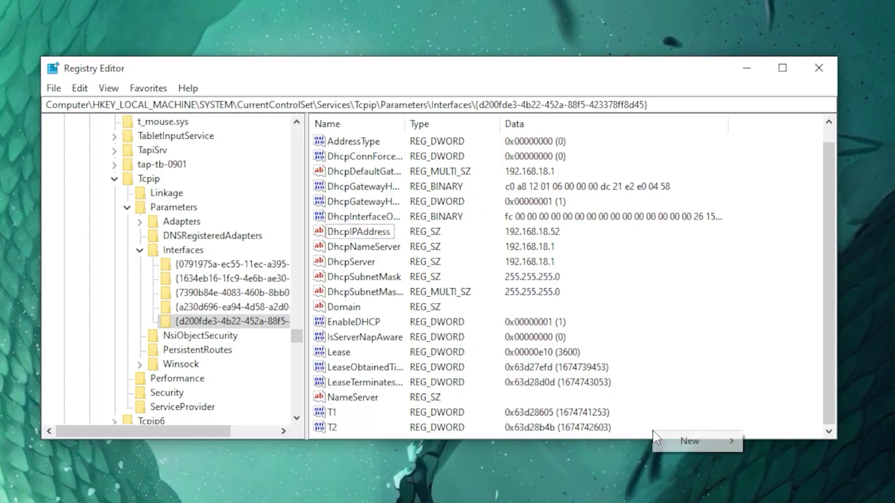
mouse_move(697, 446)
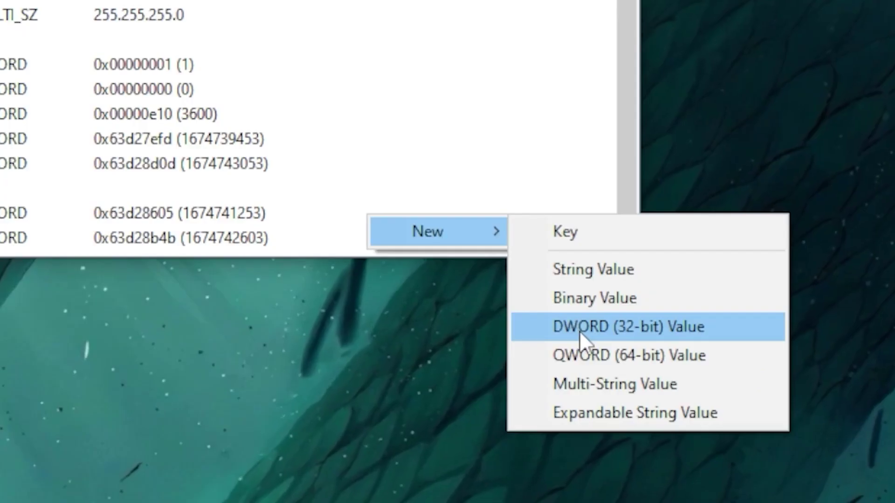
left_click(611, 334)
type("TCPNoDelay")
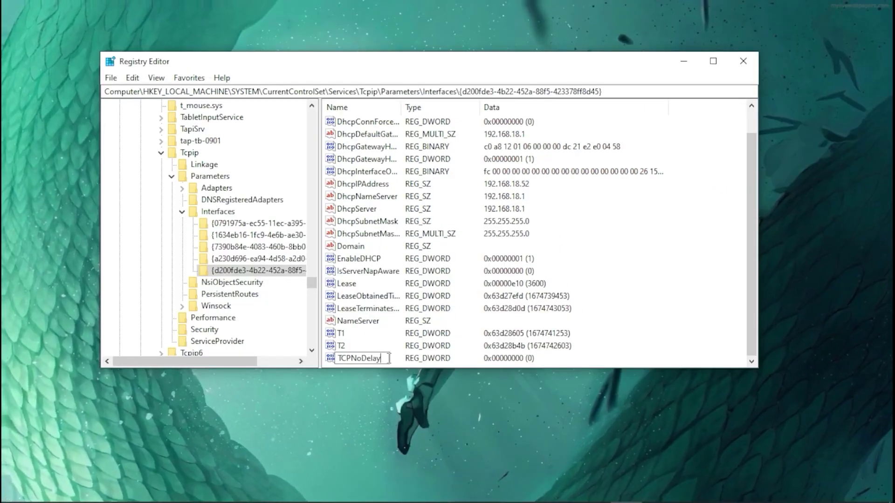
key("Return")
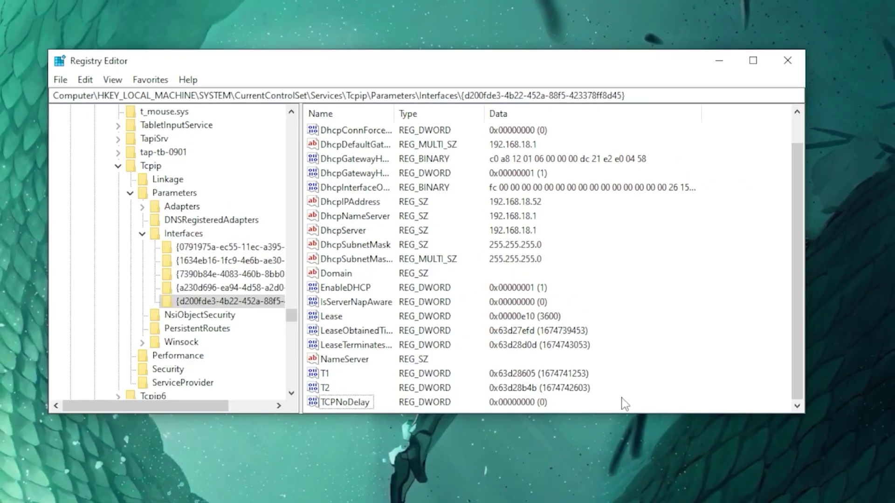
Step: Add a DWORD (32-bit) value named TcpAckFrequency and open it to edit its data
right_click(637, 411)
mouse_move(686, 419)
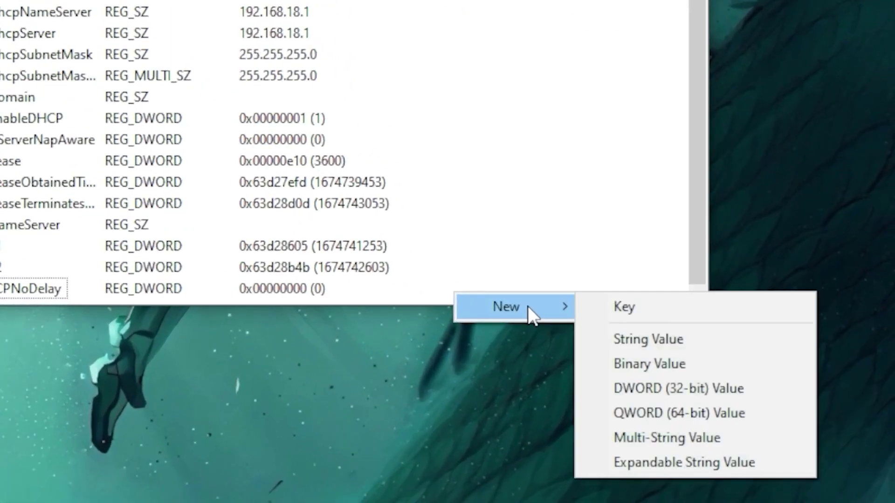
left_click(656, 385)
key("BackSpace")
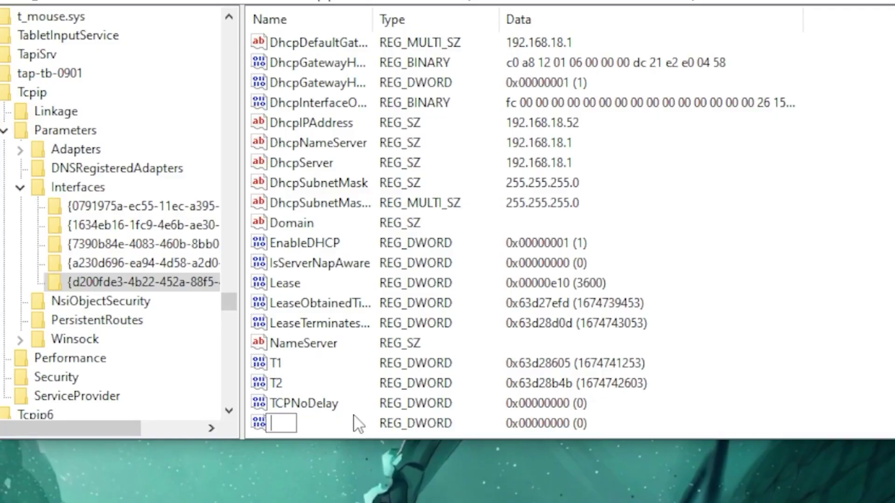
type("TcpAckFrequency")
key("Return")
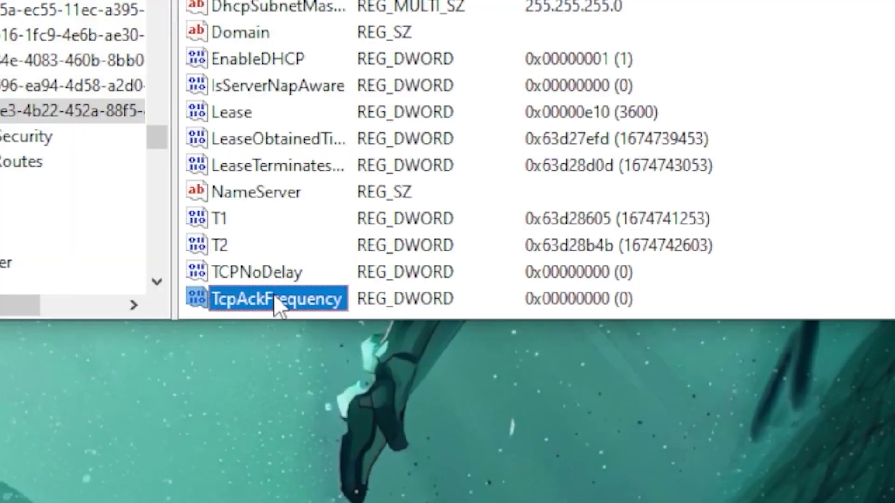
double_click(261, 303)
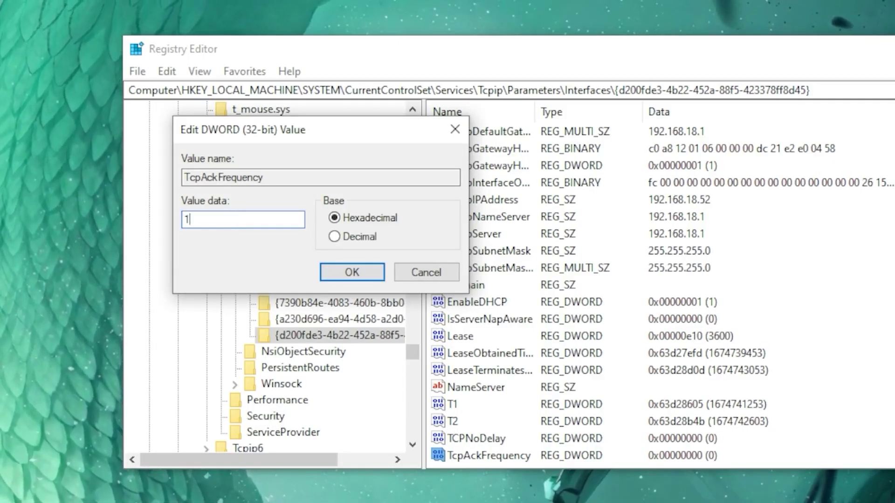